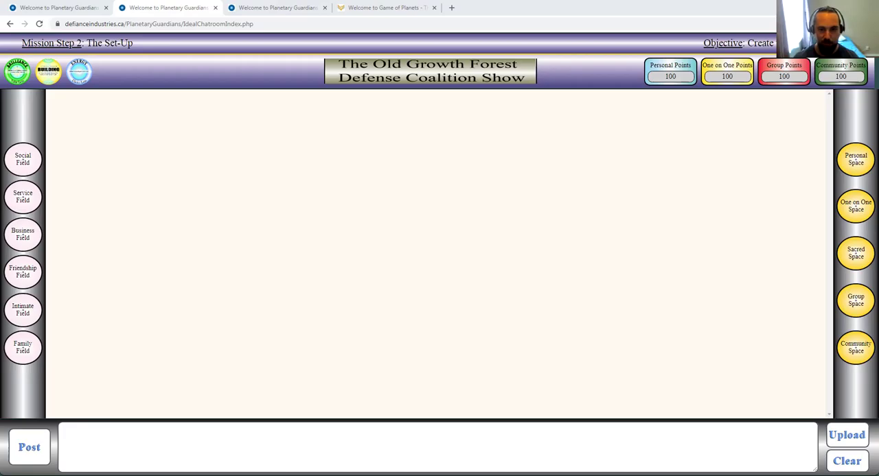
click(832, 8)
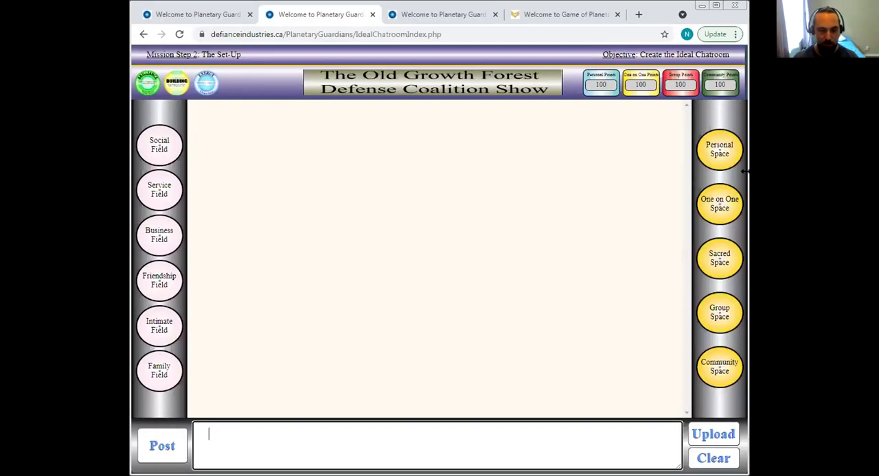
drag(747, 177, 581, 178)
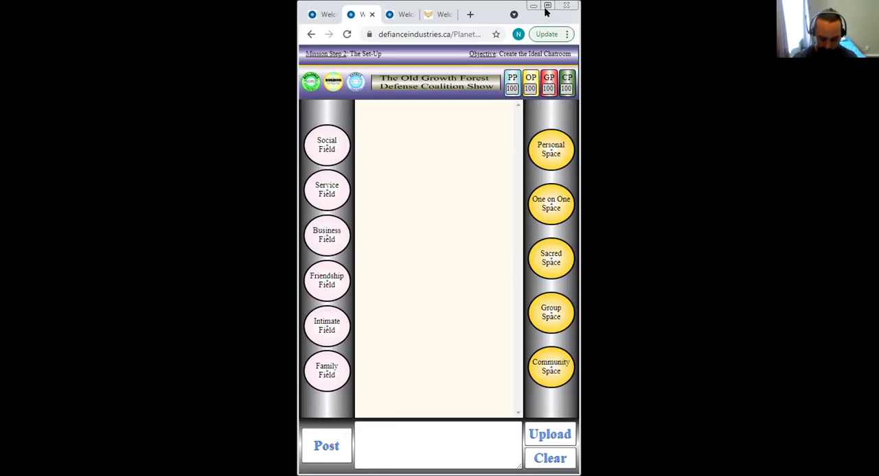
click(547, 5)
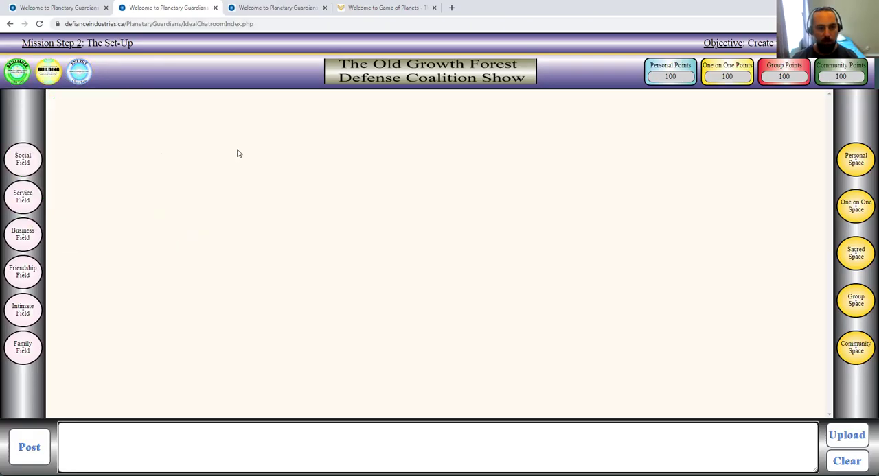
double_click(717, 6)
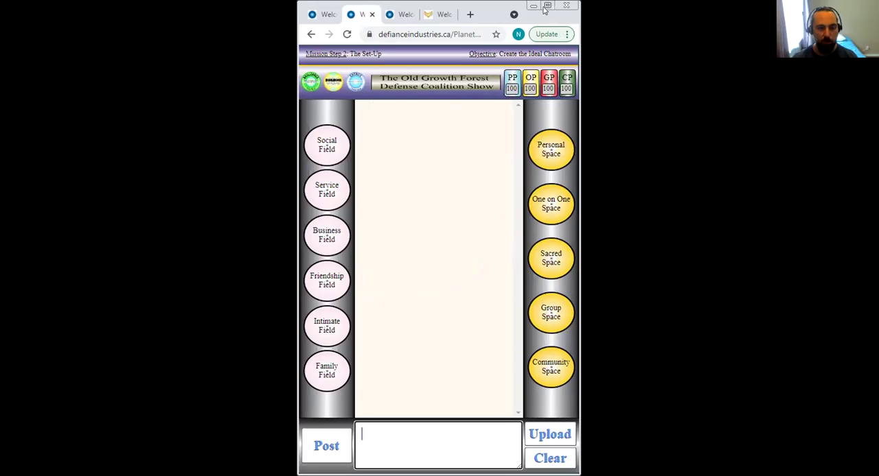
key(super+Up)
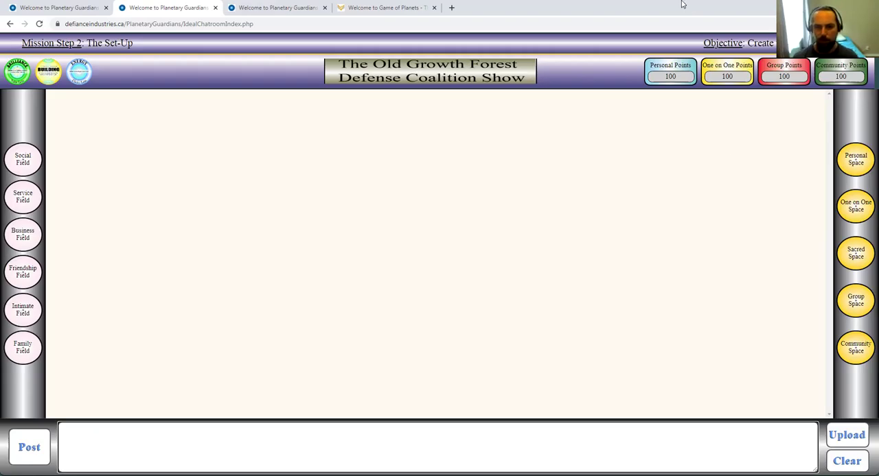
double_click(682, 5)
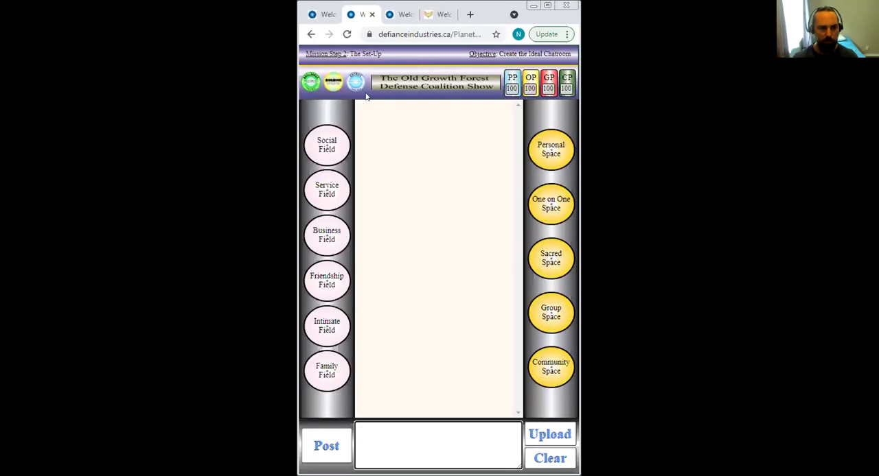